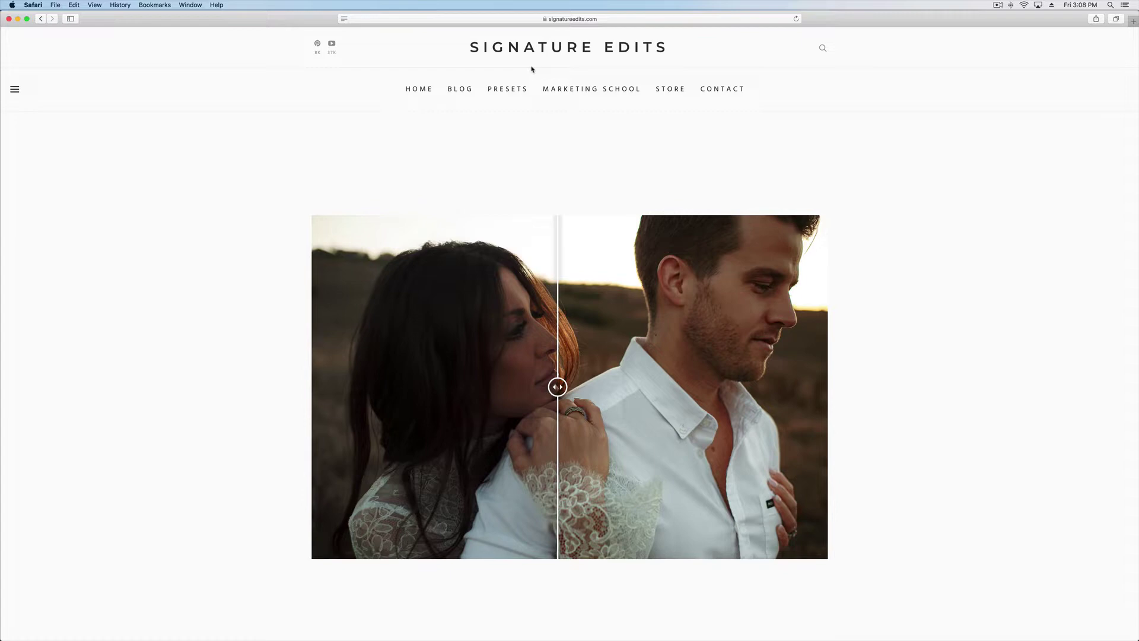
key(ctrl+Right)
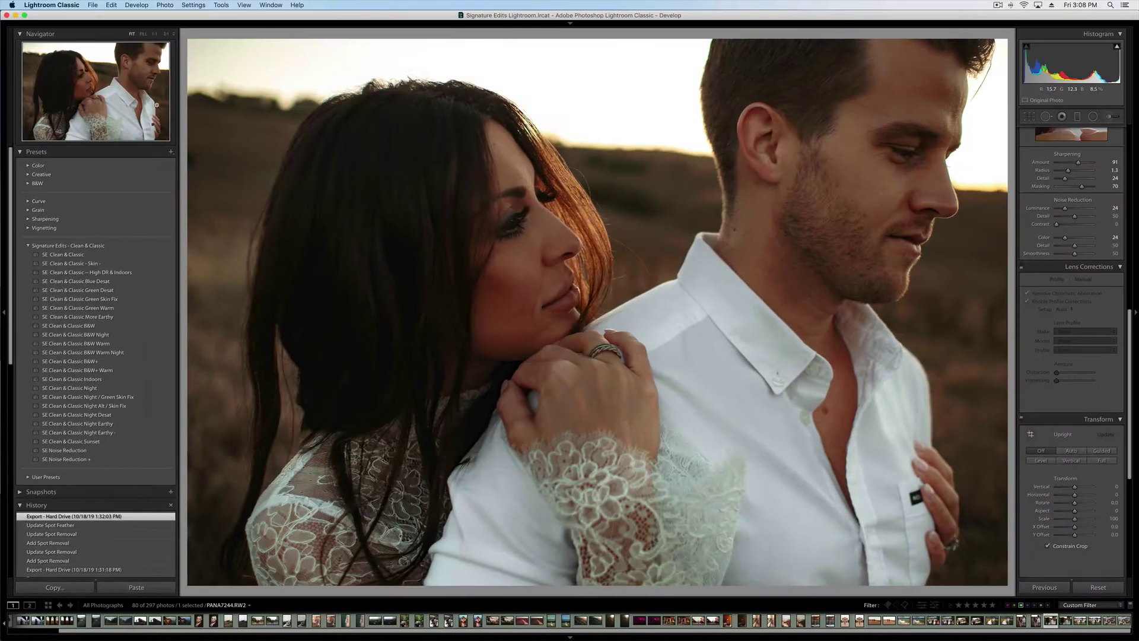
click(59, 5)
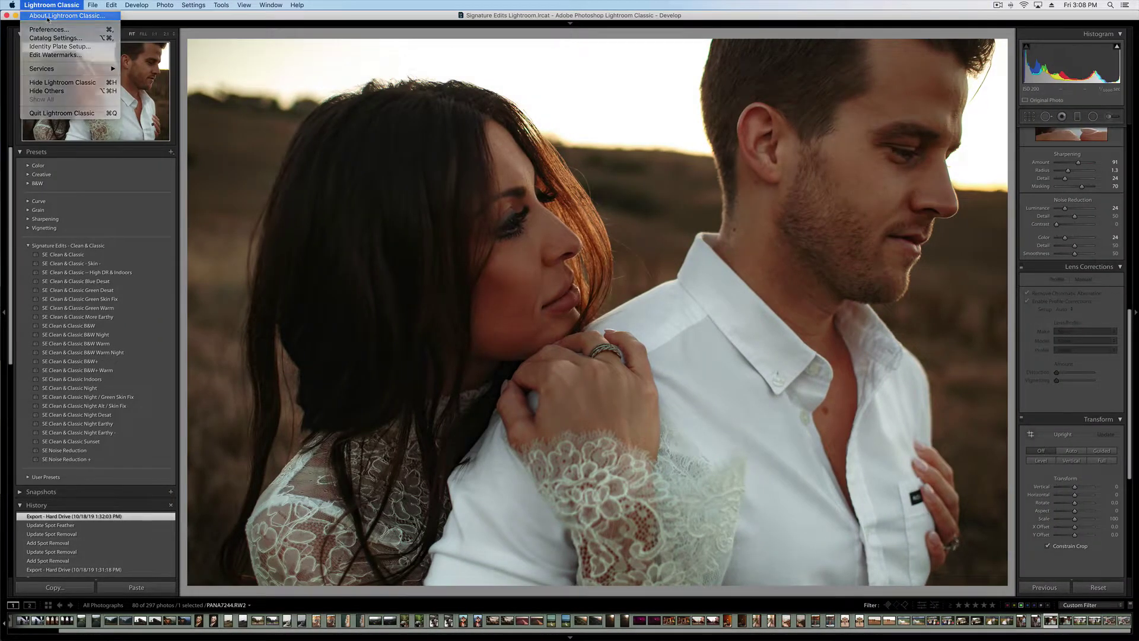
click(48, 17)
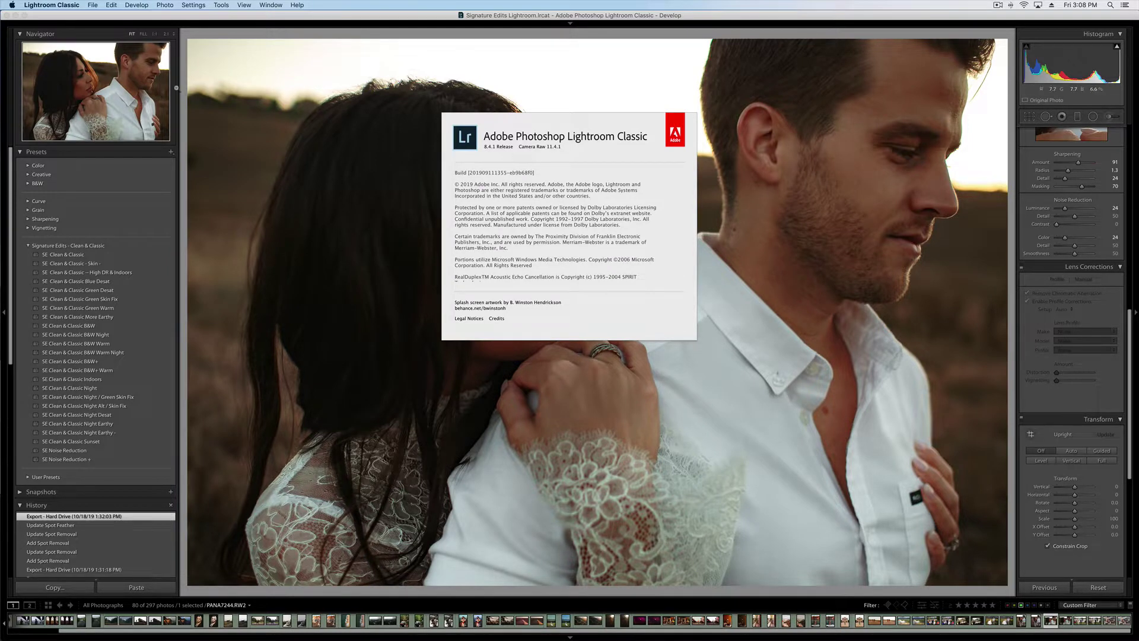
click(60, 4)
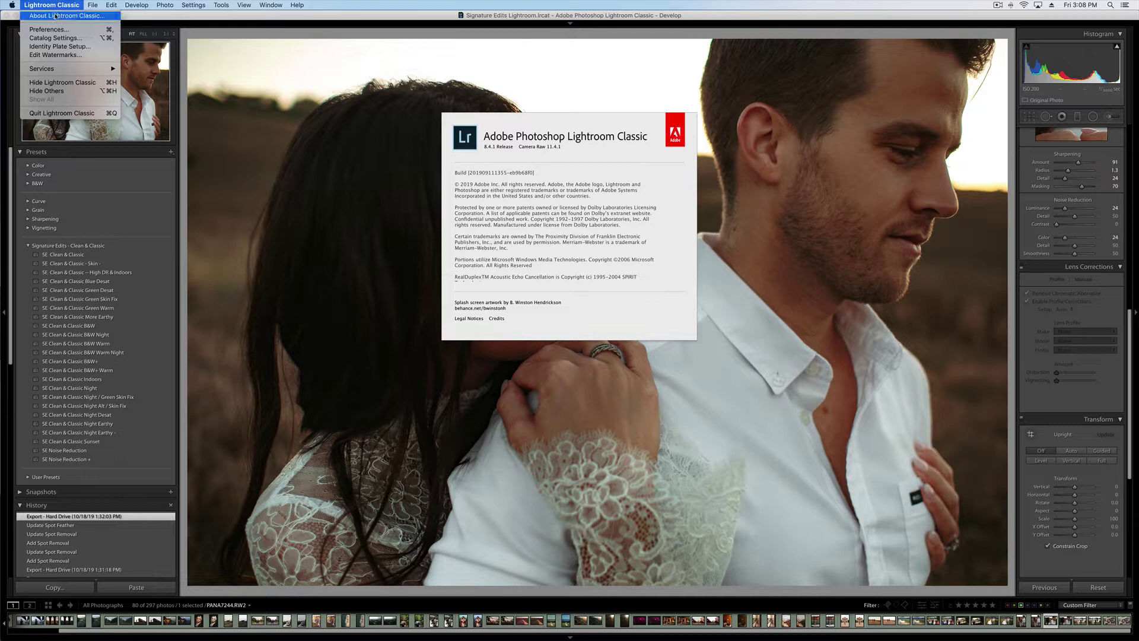
click(55, 16)
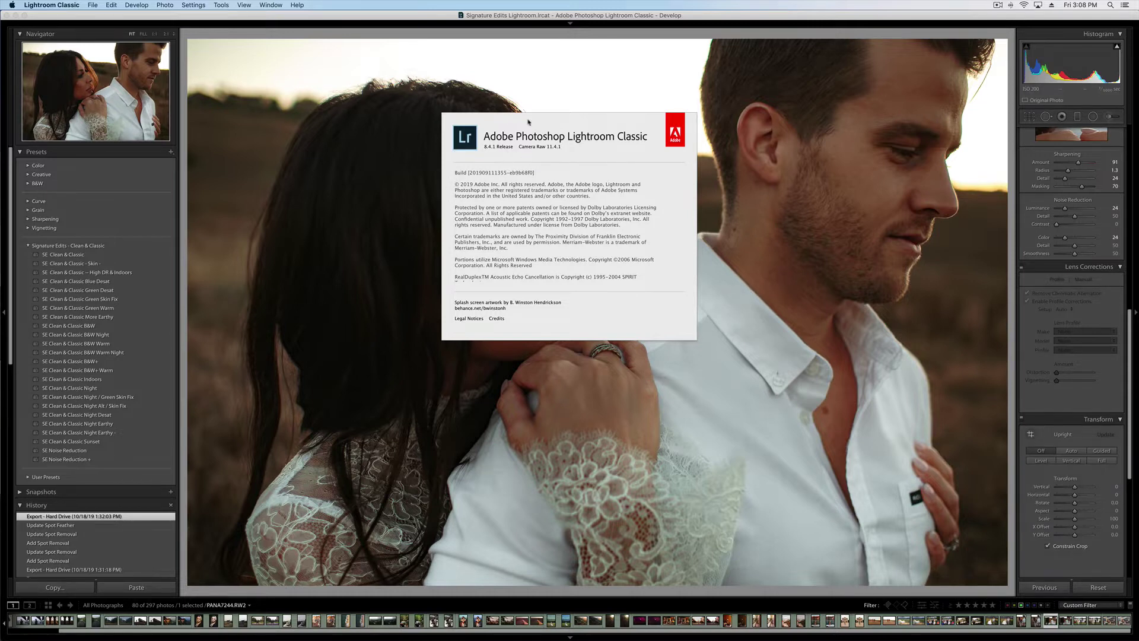
click(486, 190)
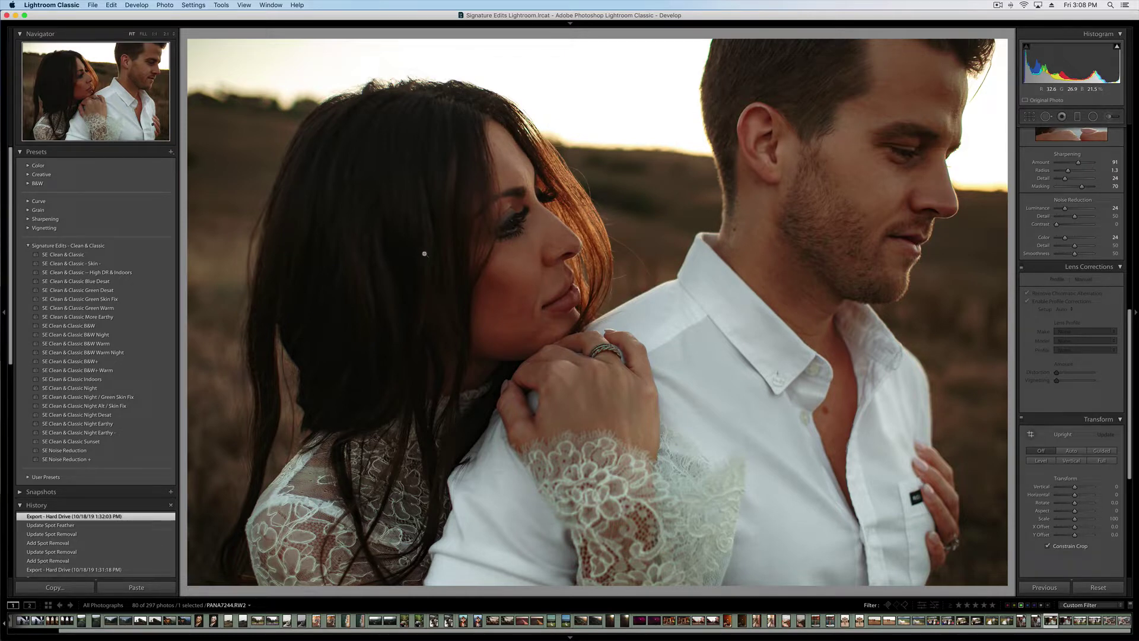
Reveal the Develop presets folder (CameraRaw) in Finder, then widen the window to show Size and Kind.
click(75, 4)
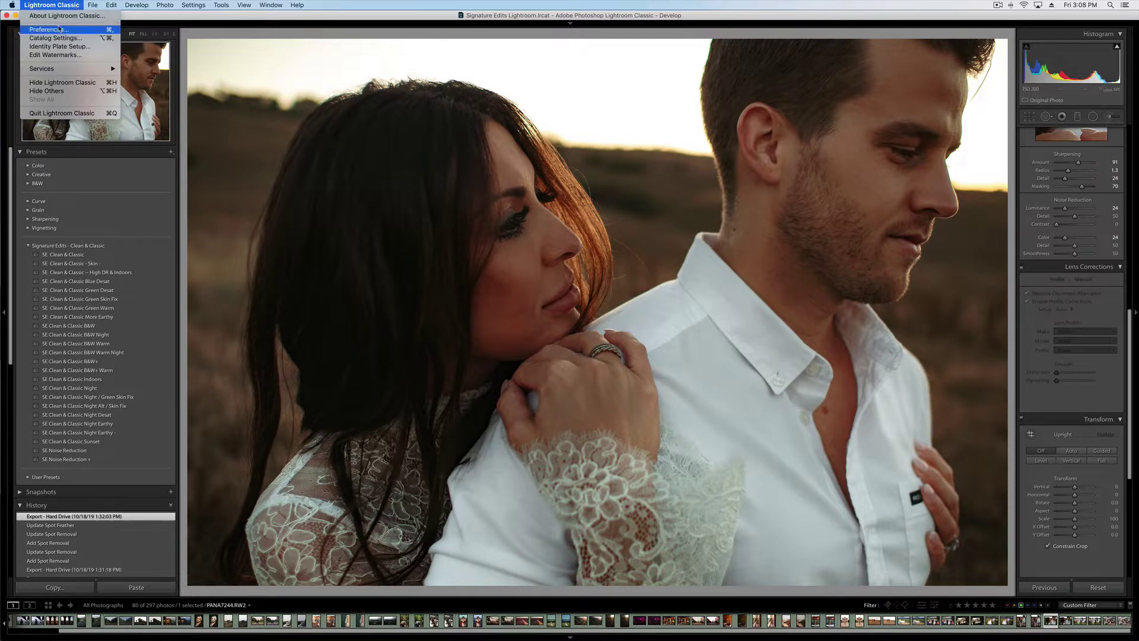
click(50, 30)
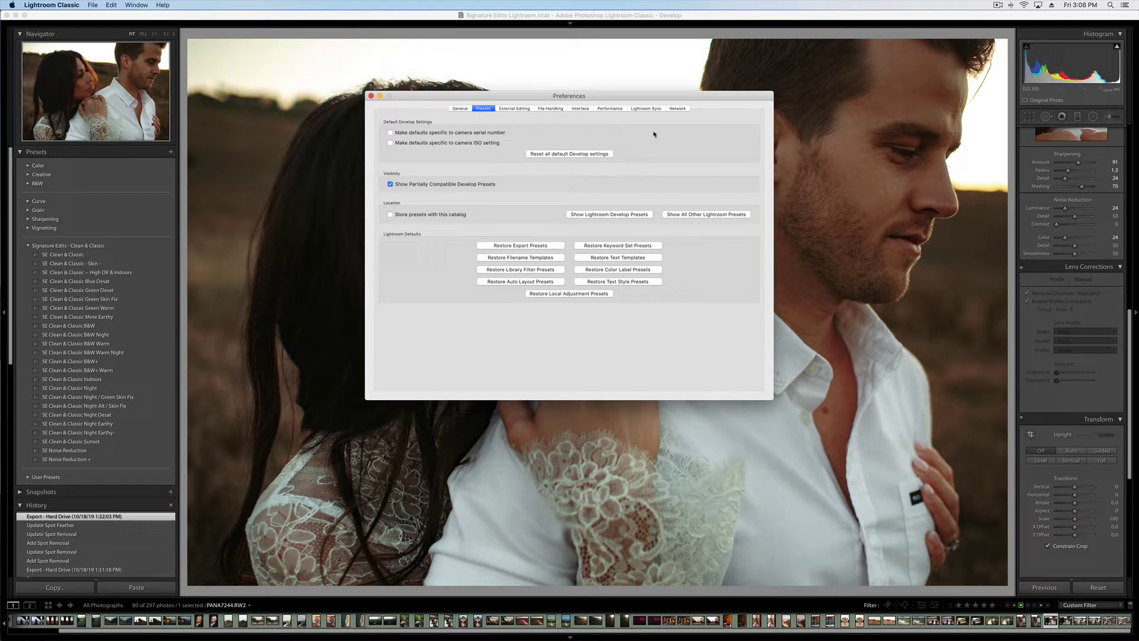
click(614, 216)
mouse_move(90, 10)
mouse_down()
mouse_move(199, 10)
mouse_move(105, 3)
mouse_up()
drag(374, 184, 582, 187)
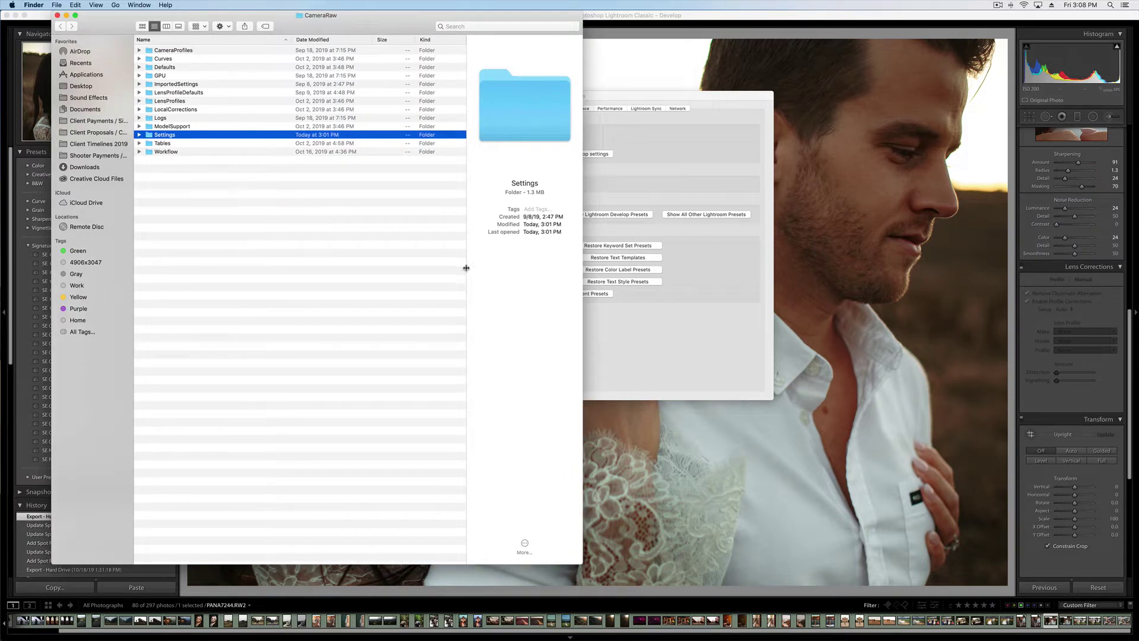
Hide the preview pane, open the Settings folder, and bring up the preset installation guide search.
drag(467, 269, 603, 268)
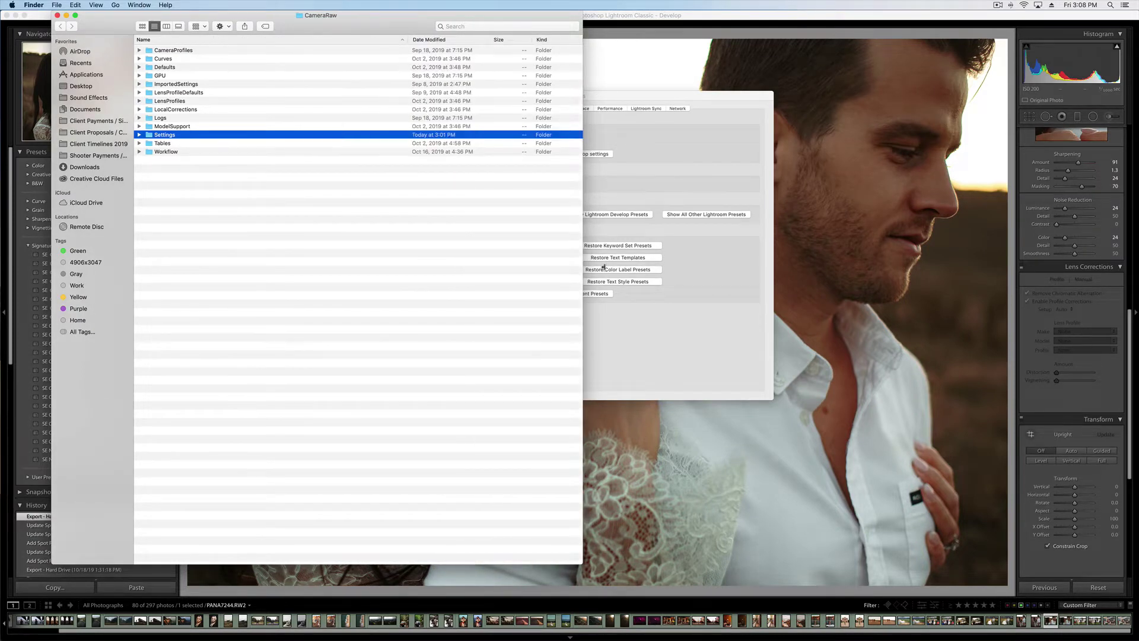
double_click(150, 136)
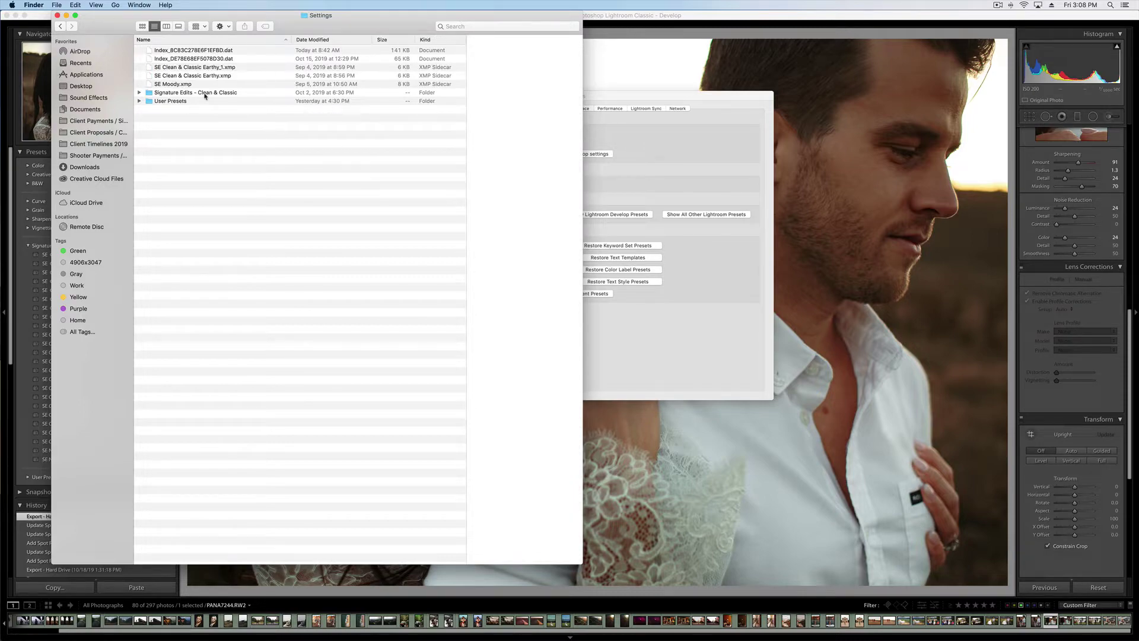
click(11, 215)
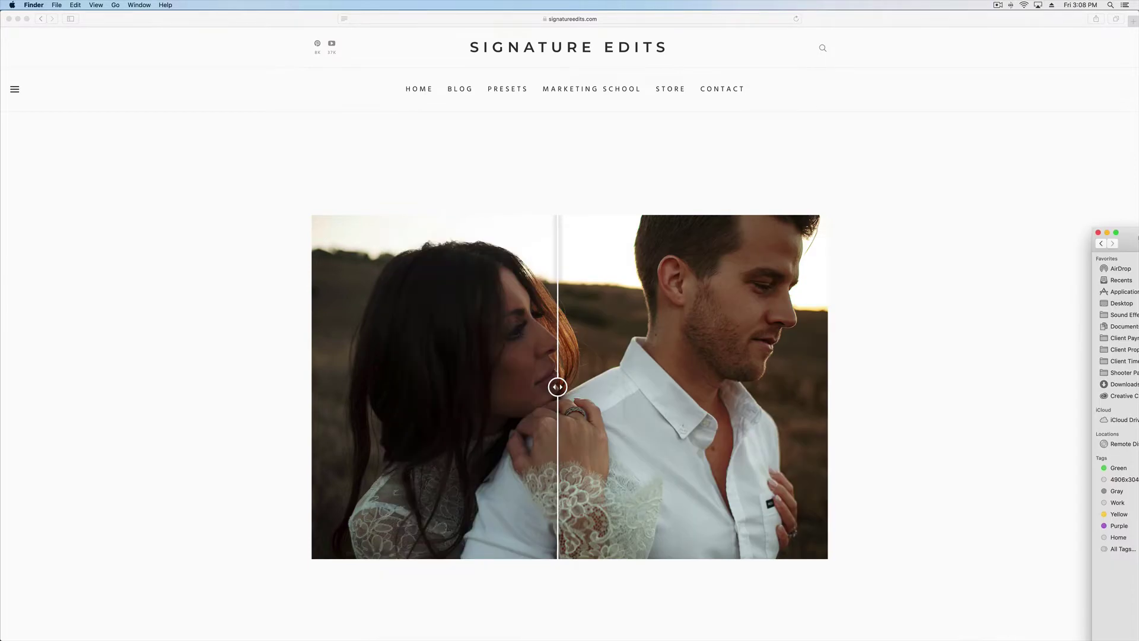
key(ctrl+Right)
Unzip the Signature Edits - Clean & Classic download on the Desktop.
click(536, 118)
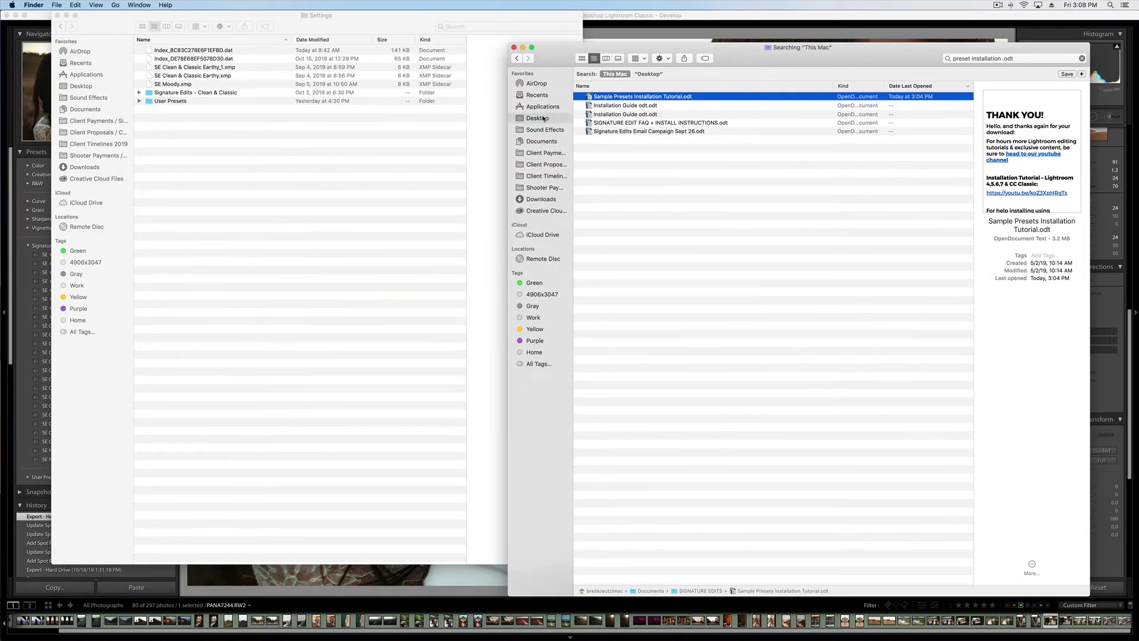
click(611, 83)
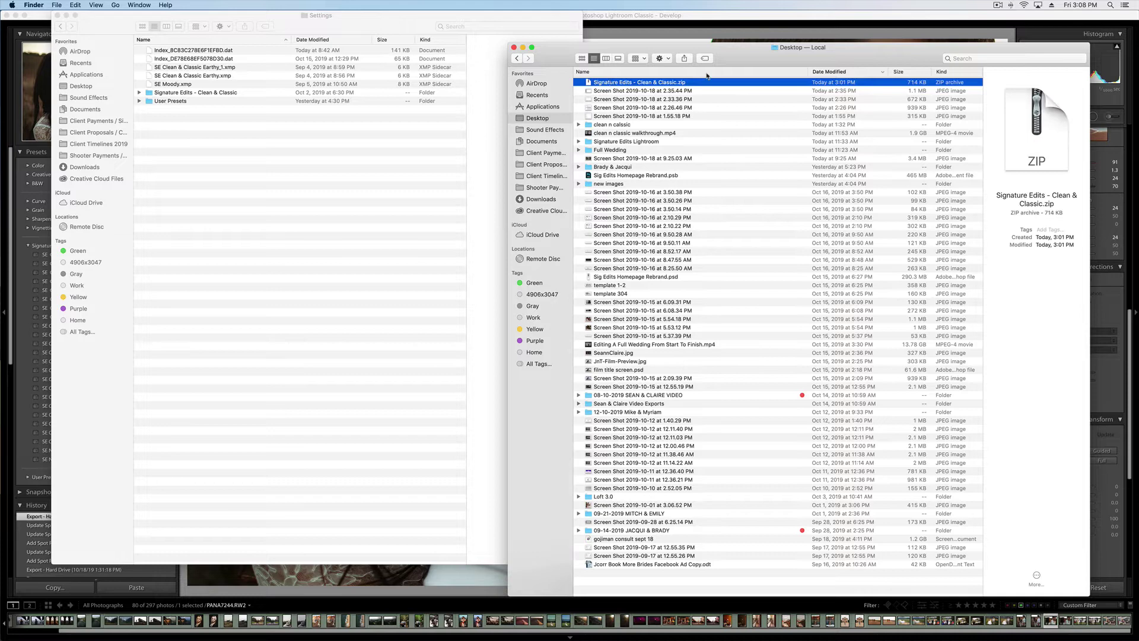
double_click(590, 84)
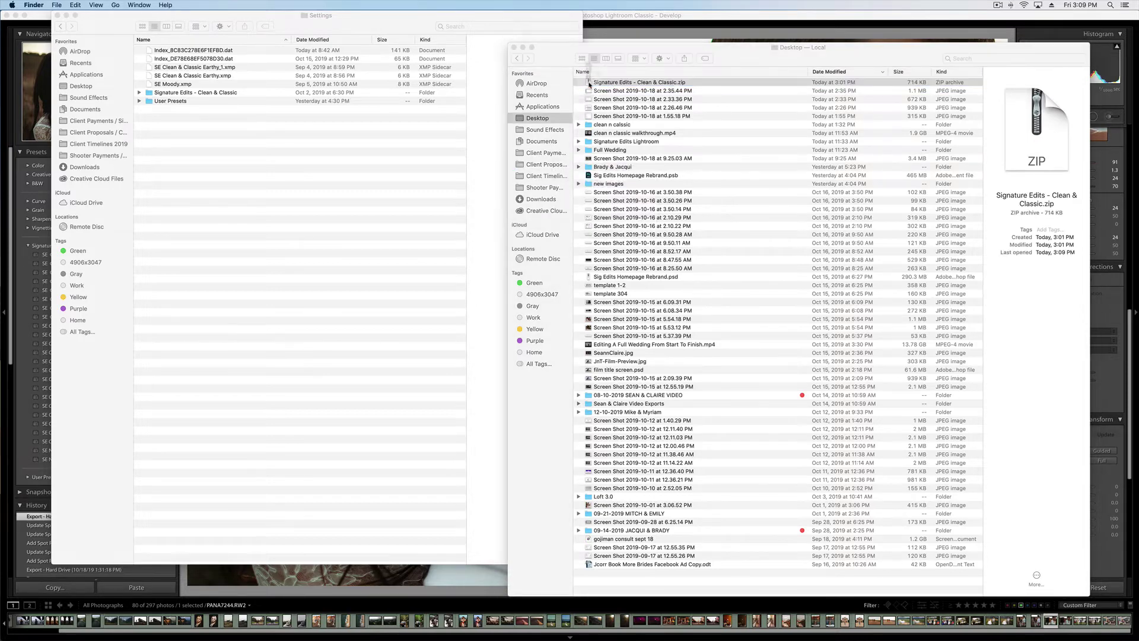
Move the unzipped Signature Edits - Clean & Classic folder into Settings, replacing the older one.
click(593, 83)
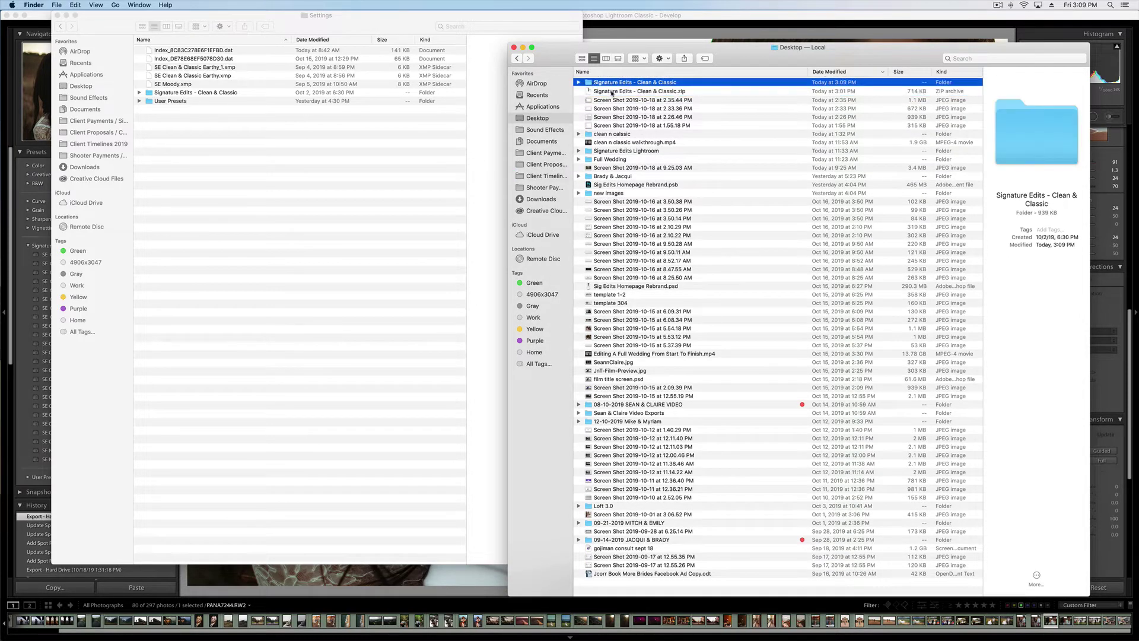
click(612, 92)
right_click(612, 93)
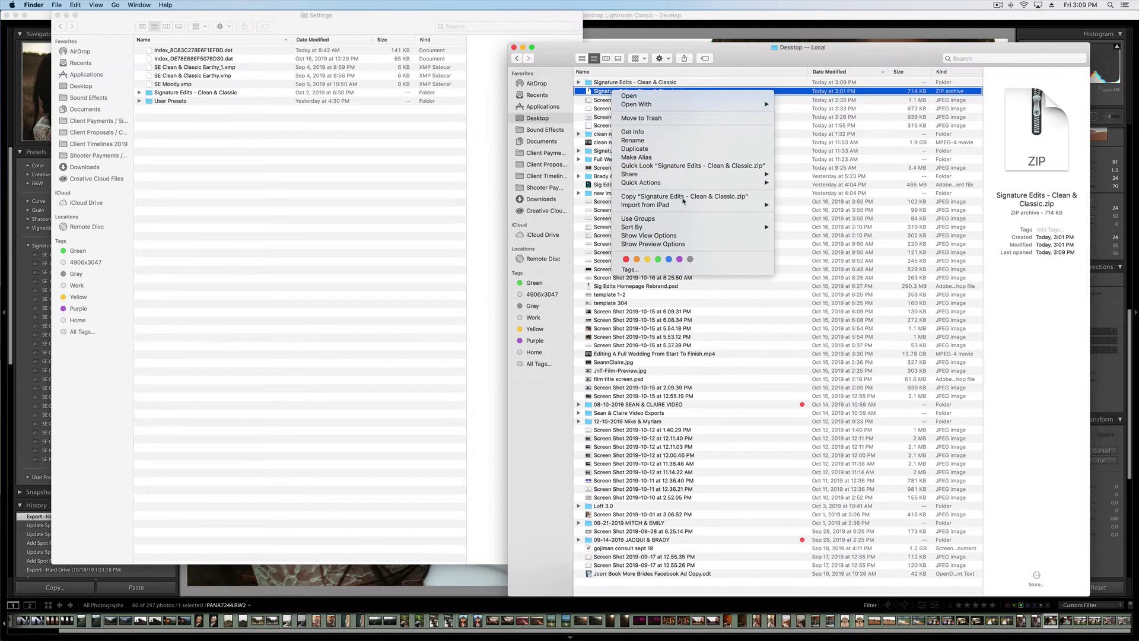
click(589, 90)
click(590, 83)
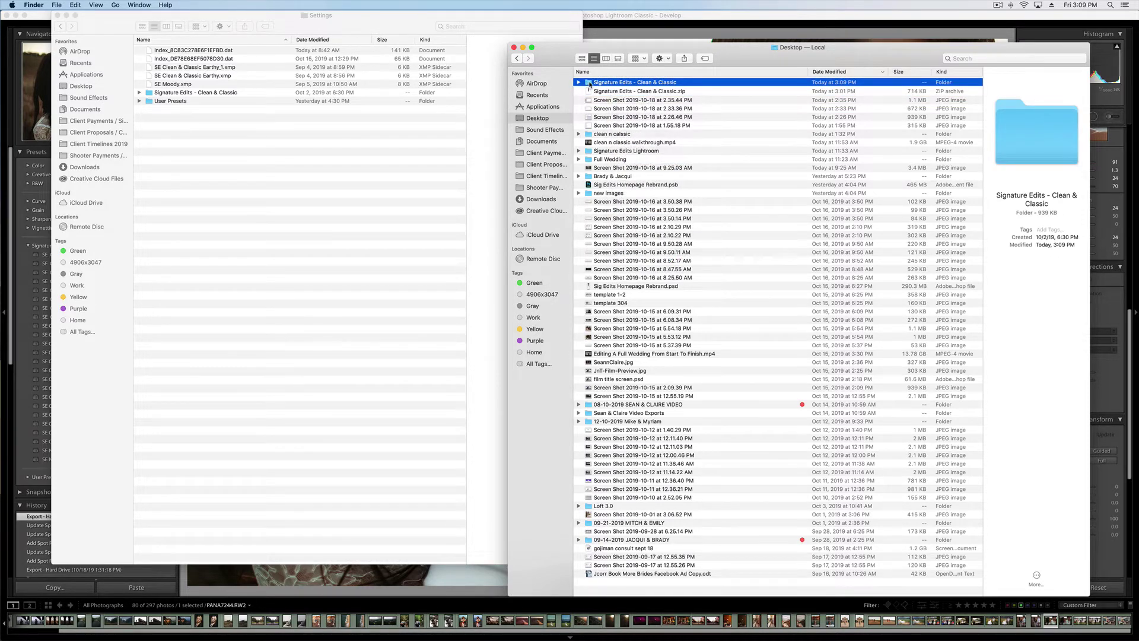
mouse_move(589, 85)
mouse_down()
mouse_move(280, 131)
mouse_move(266, 156)
mouse_up()
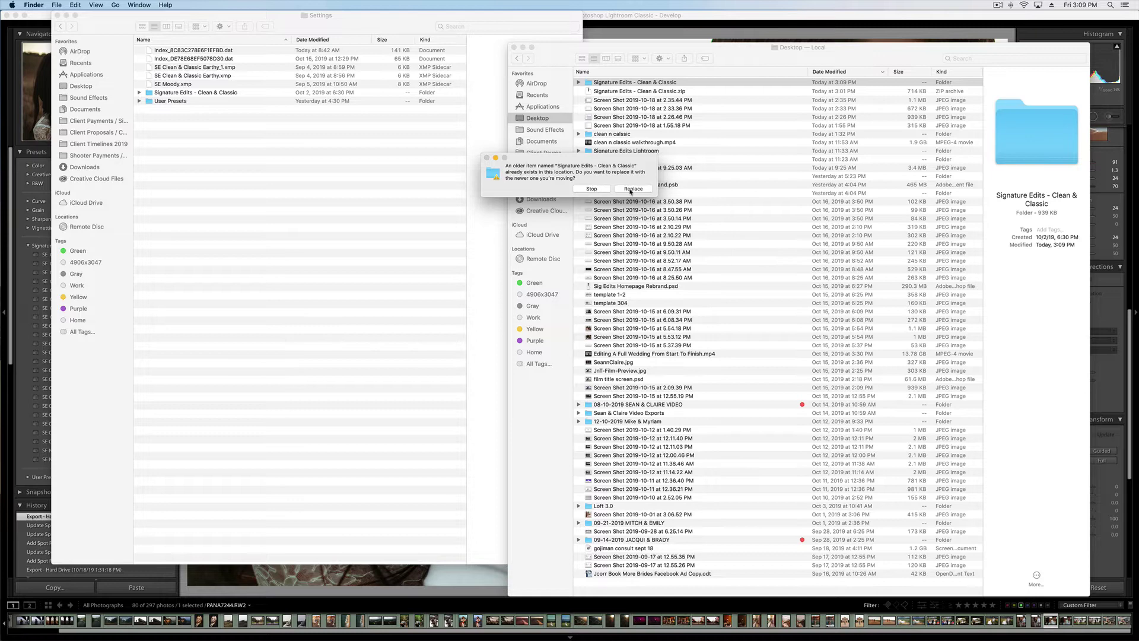
click(632, 189)
Close Lightroom's Presets preferences and relaunch Lightroom Classic from the Dock.
click(207, 129)
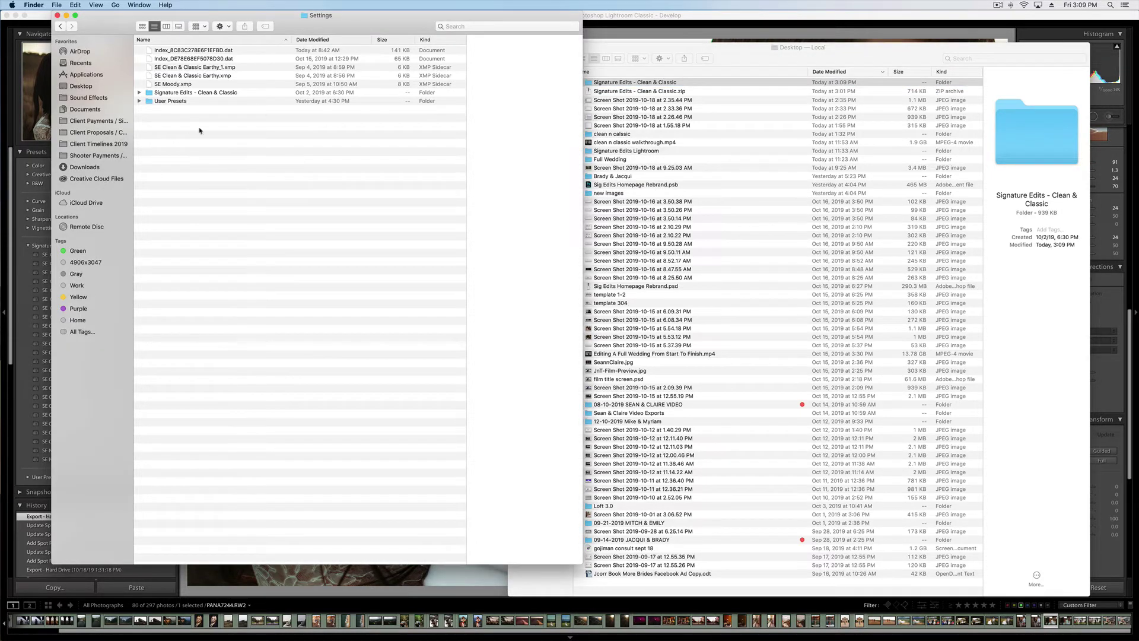
click(36, 68)
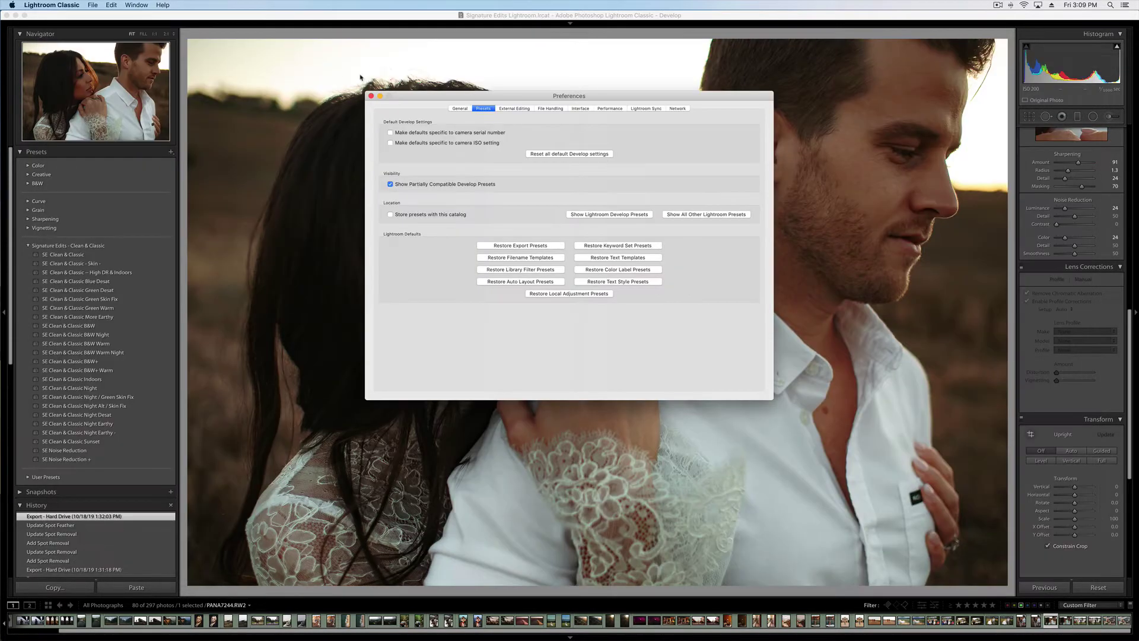
click(371, 95)
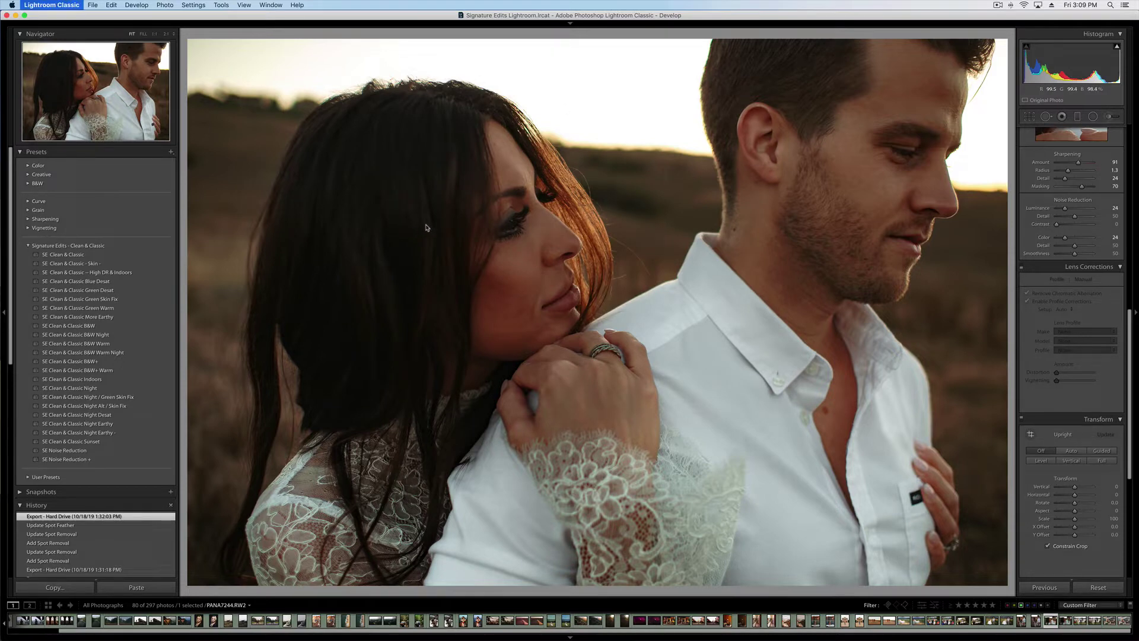
key(super+Tab)
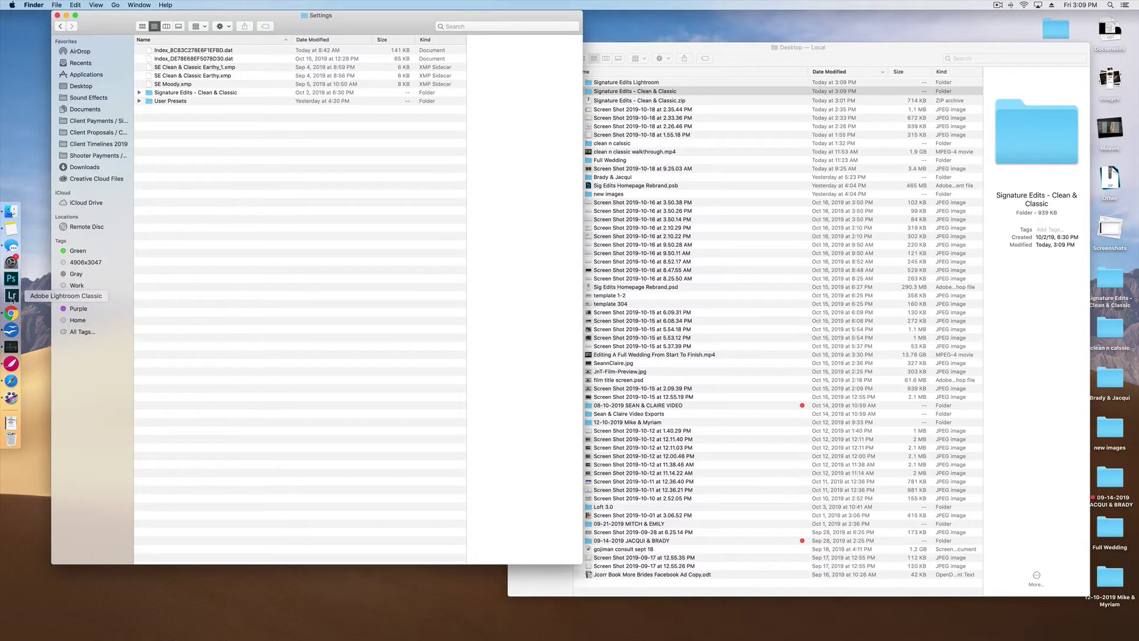
click(11, 295)
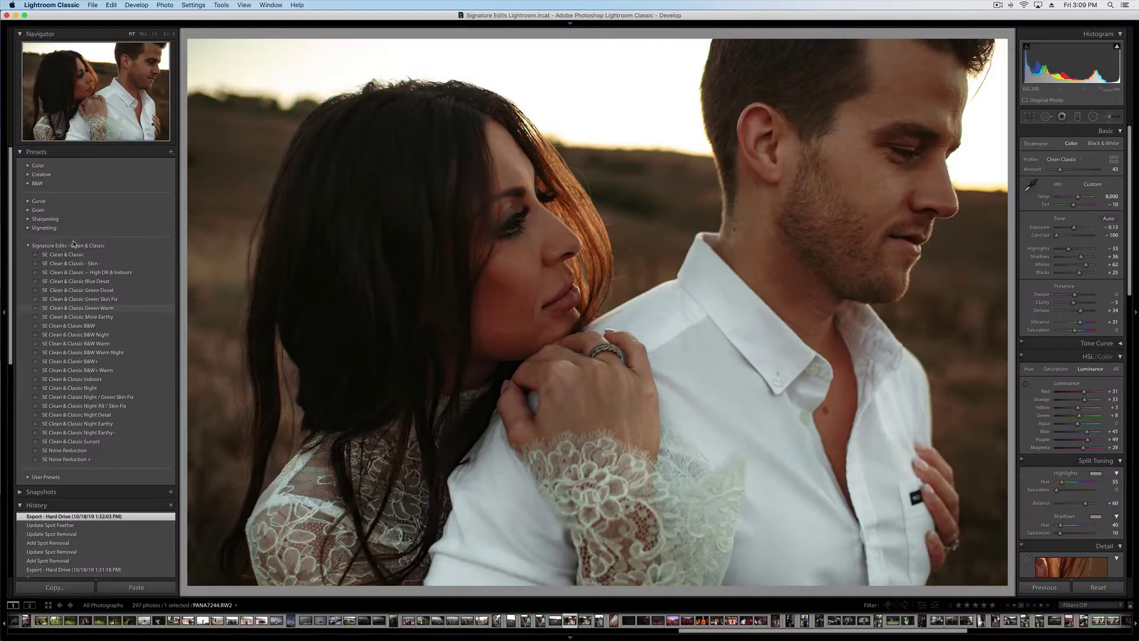
Expand Signature Edits - Clean & Classic, try Green Desat, then apply B&W Night.
click(80, 248)
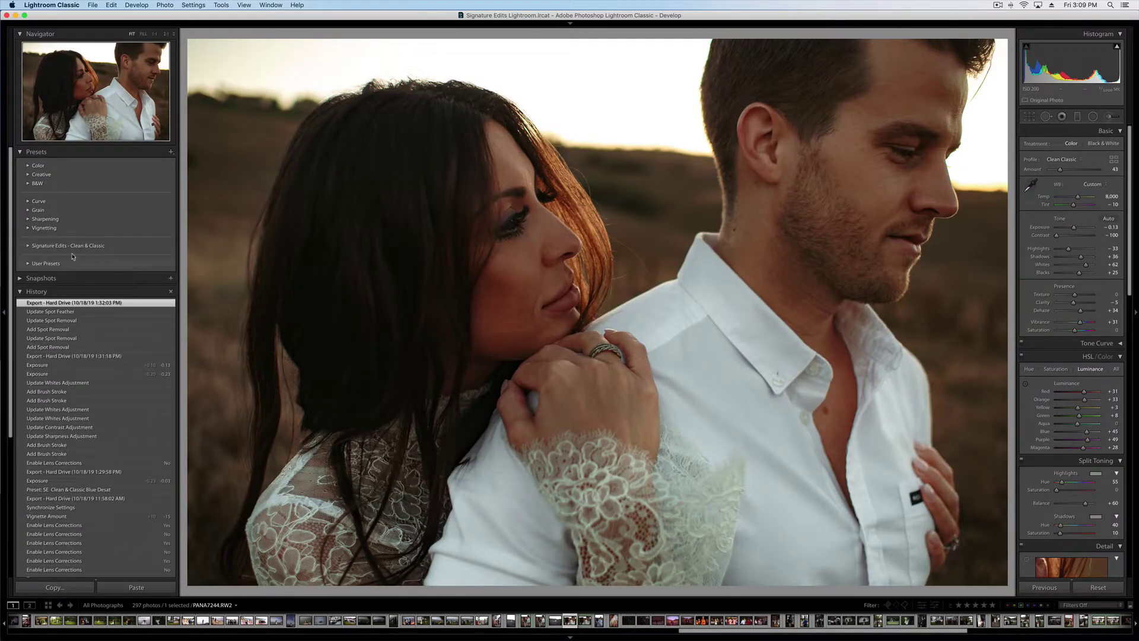
click(34, 248)
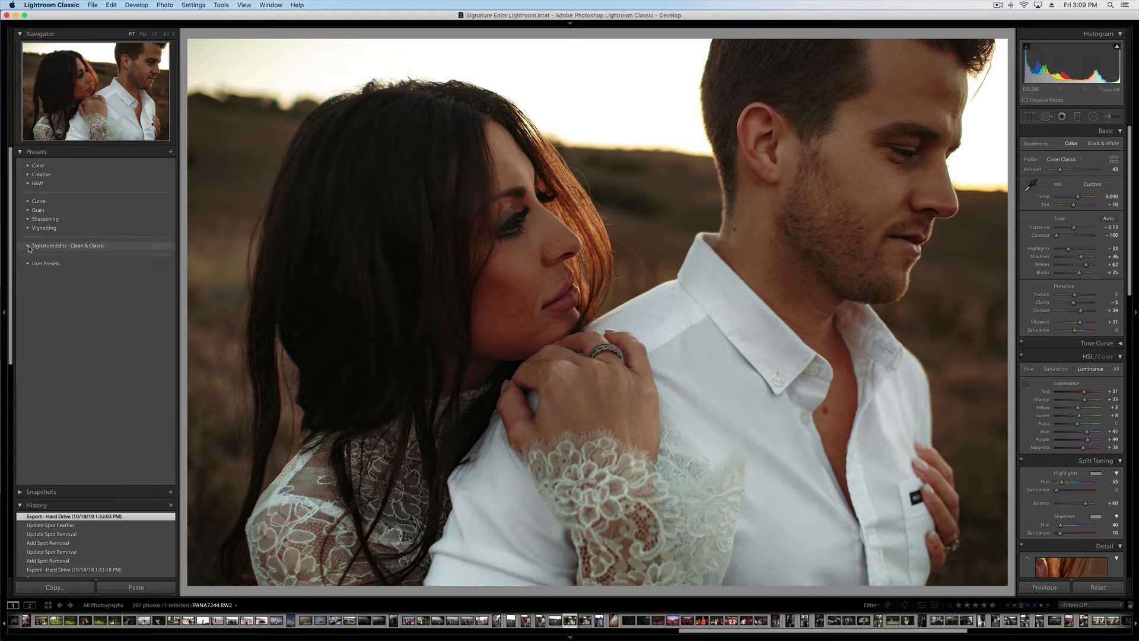
click(99, 294)
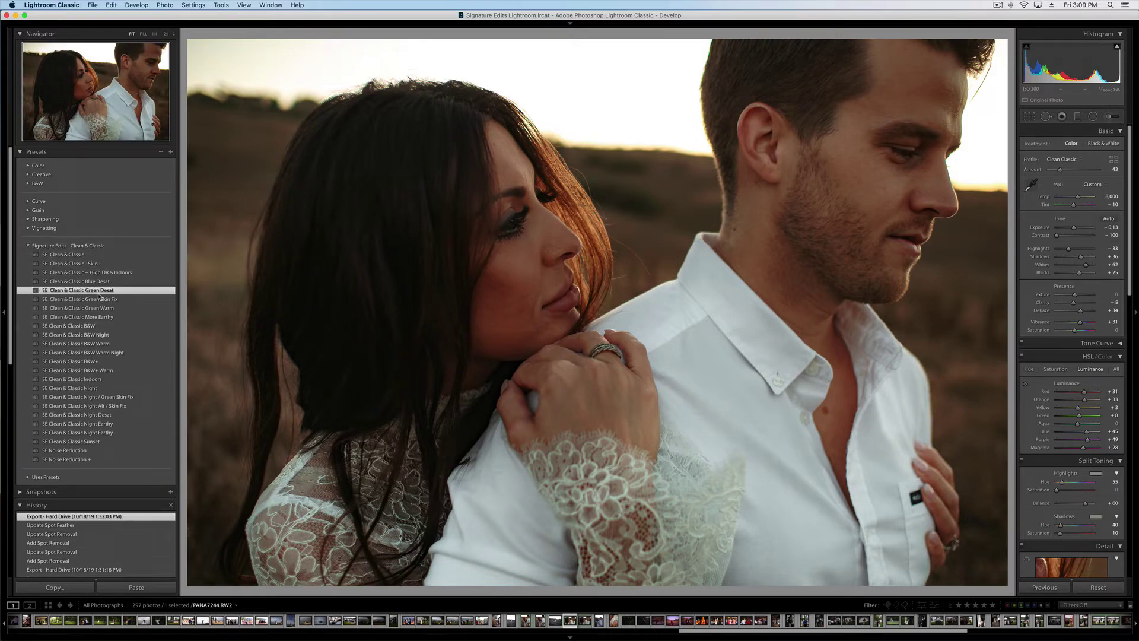
click(108, 335)
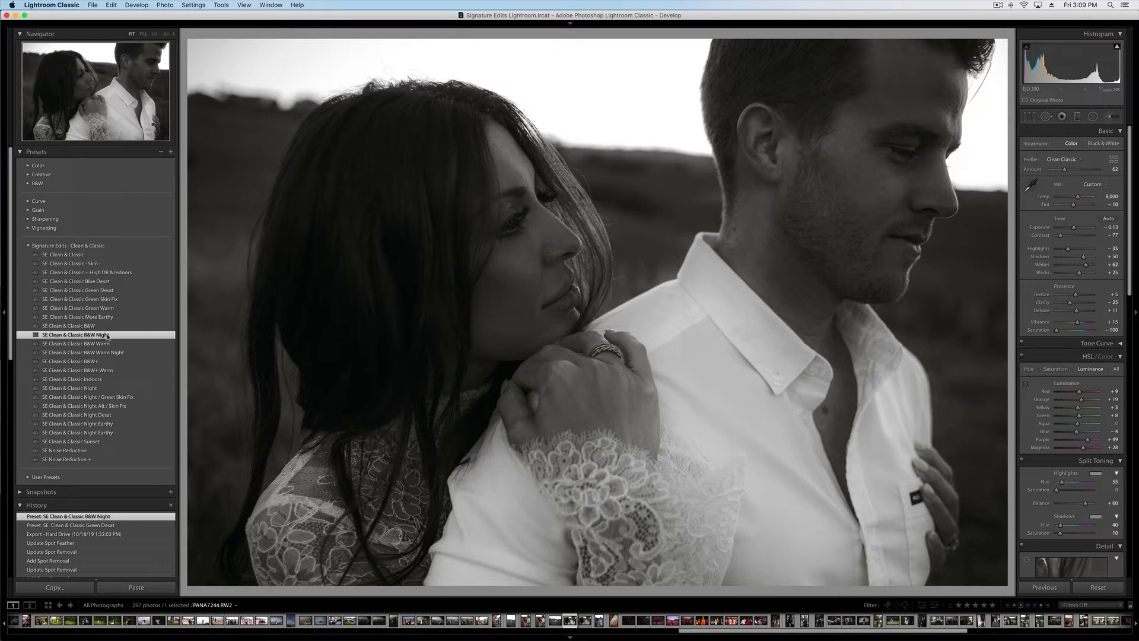
Switch to the Adjustment Brush with the 26 Eyes-IrisEnhance effect at size 12.
click(29, 247)
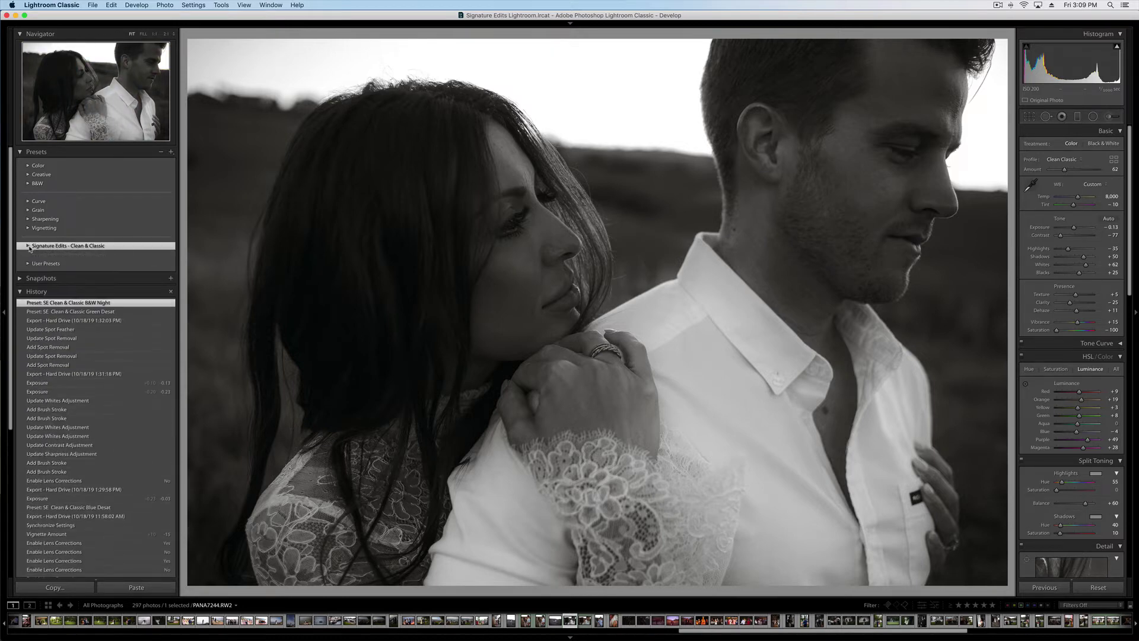
click(1111, 116)
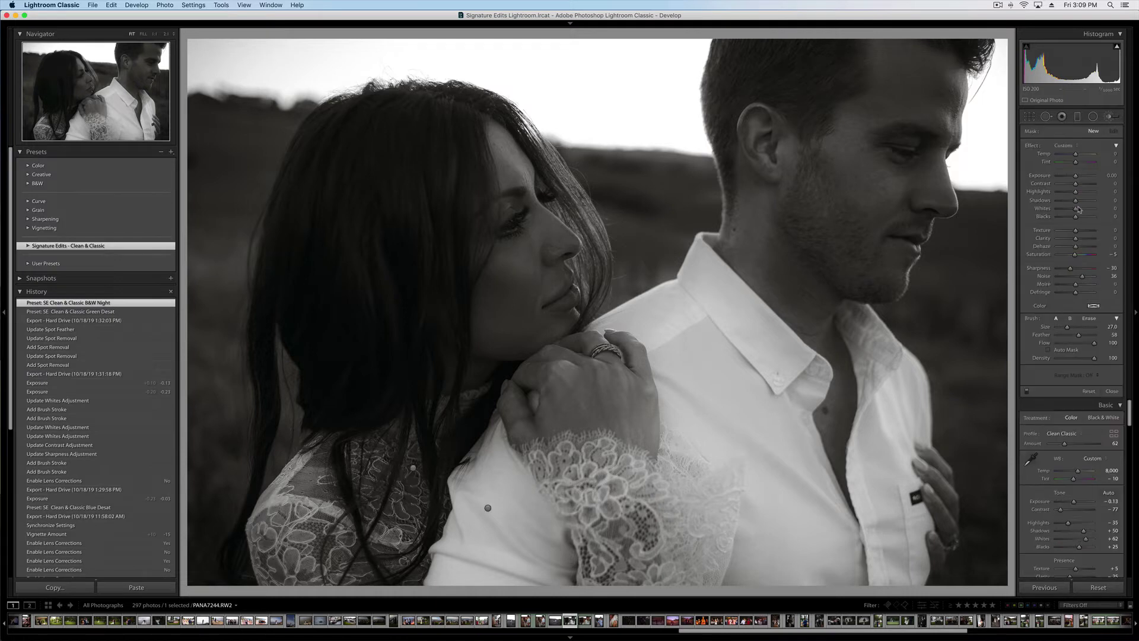
click(1071, 147)
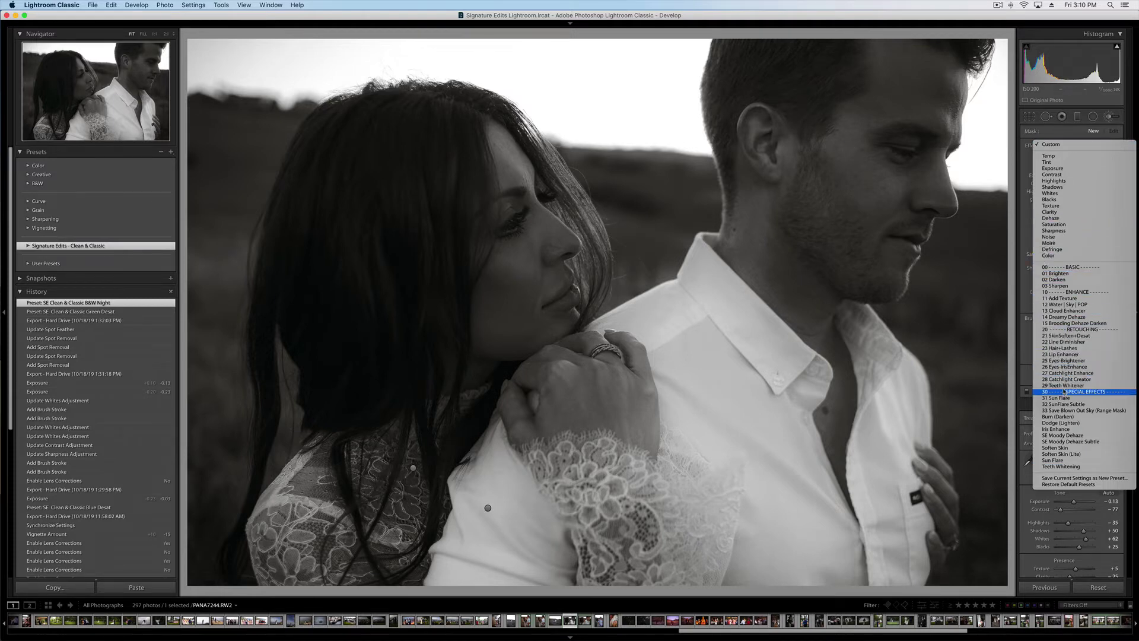
click(1065, 366)
scroll(553, 295, down, 5)
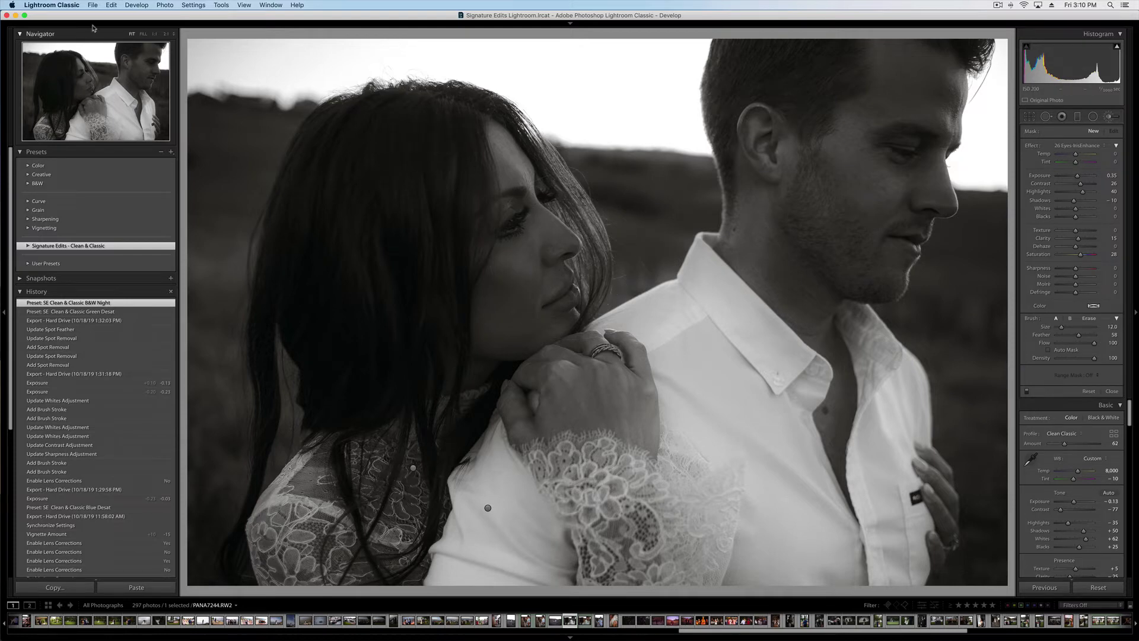
click(60, 6)
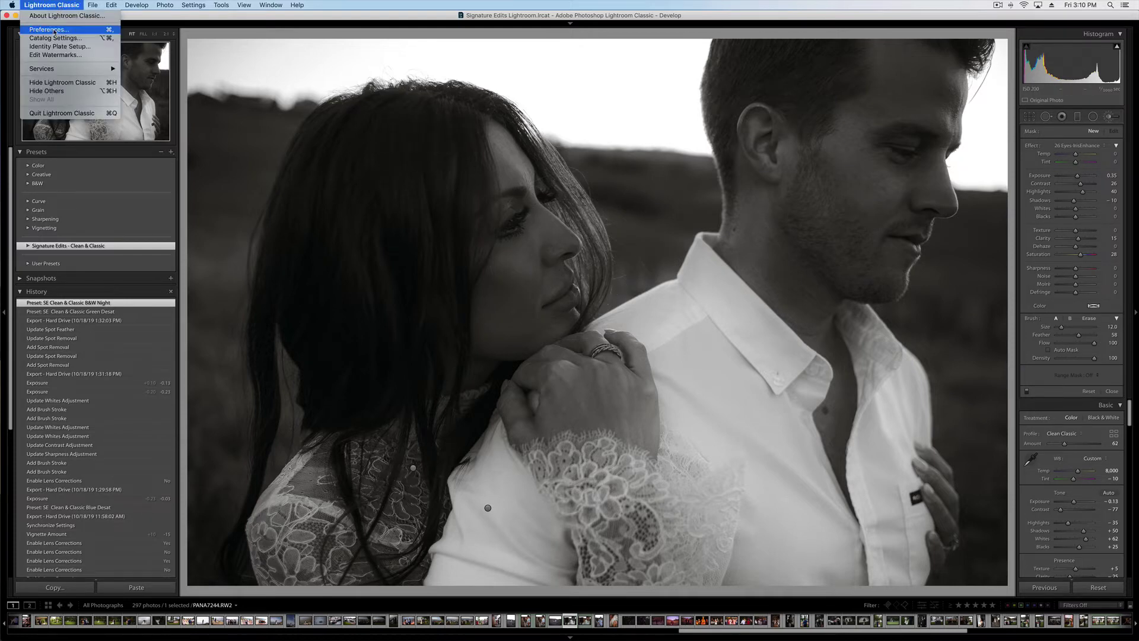
Use Show All Other Lightroom Presets in Presets preferences to open the Adobe folder in Finder.
click(55, 30)
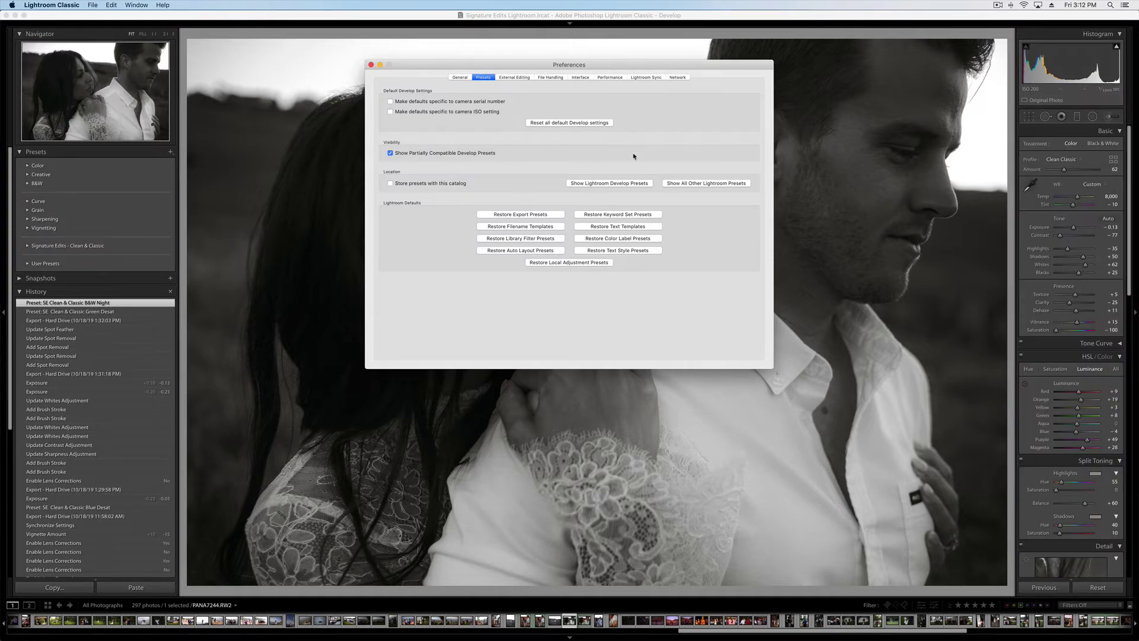
click(716, 185)
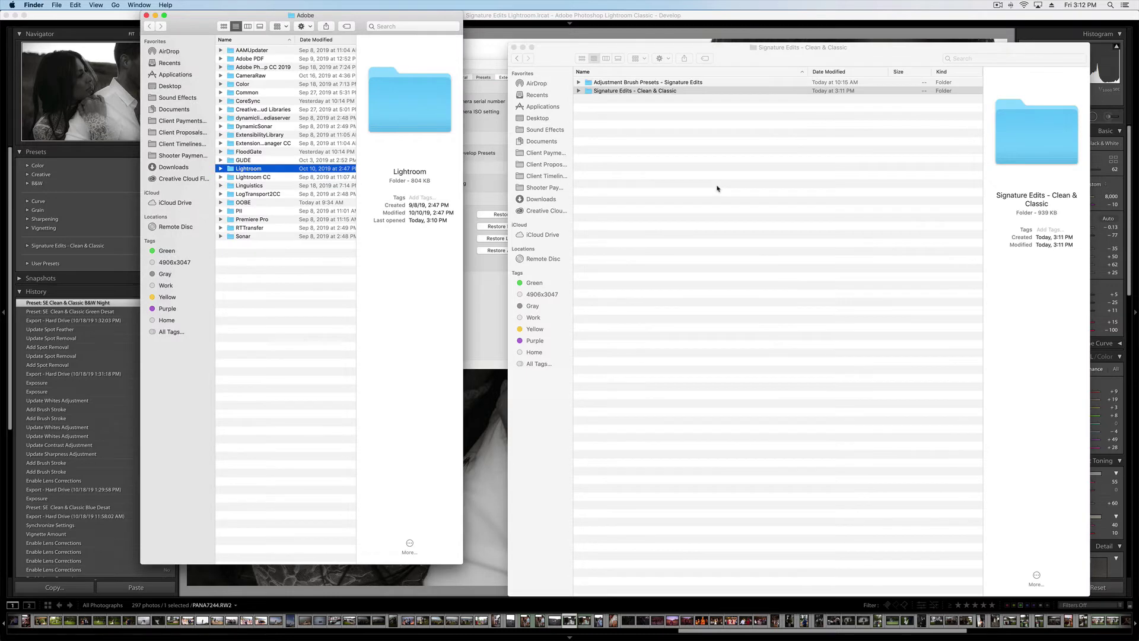
Open the Lightroom > Local Adjustment Presets folder in Finder.
double_click(231, 170)
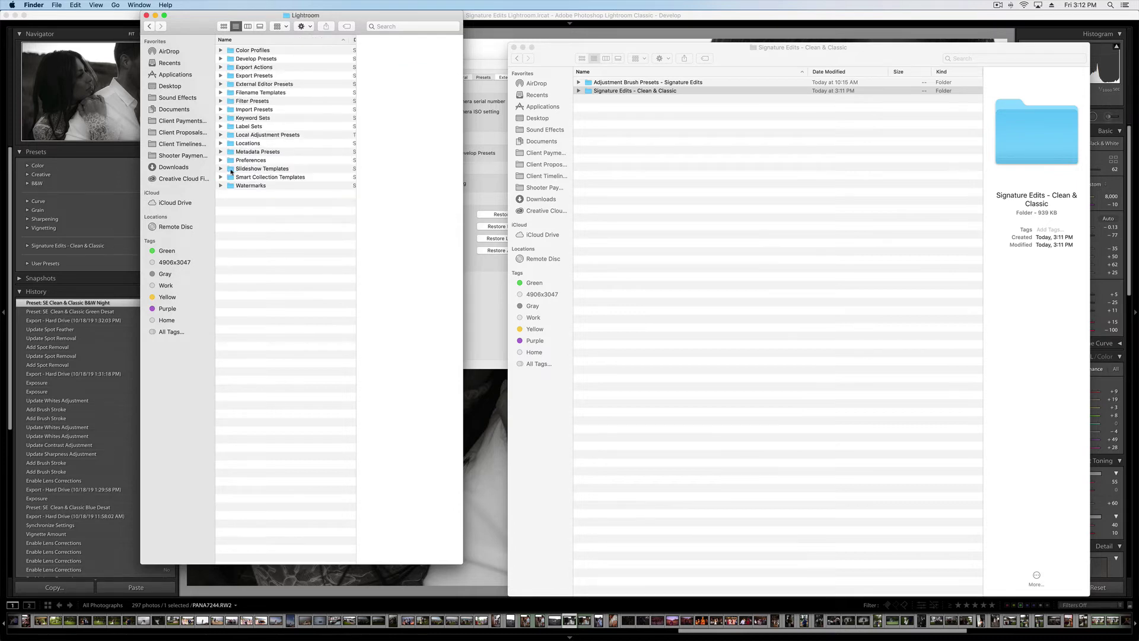
click(256, 135)
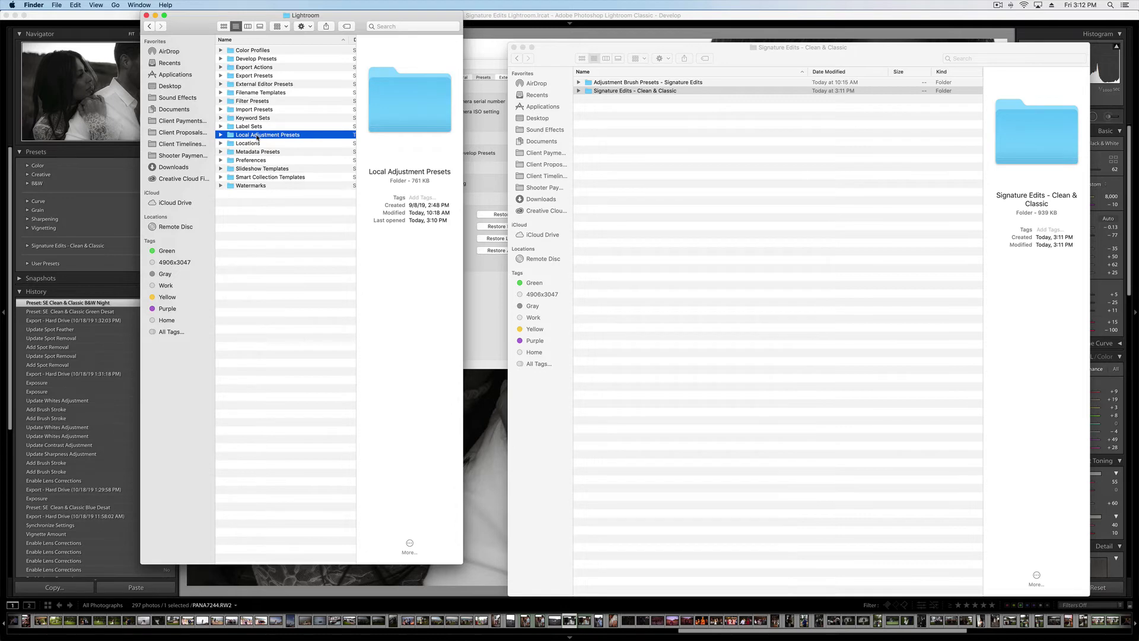
double_click(231, 136)
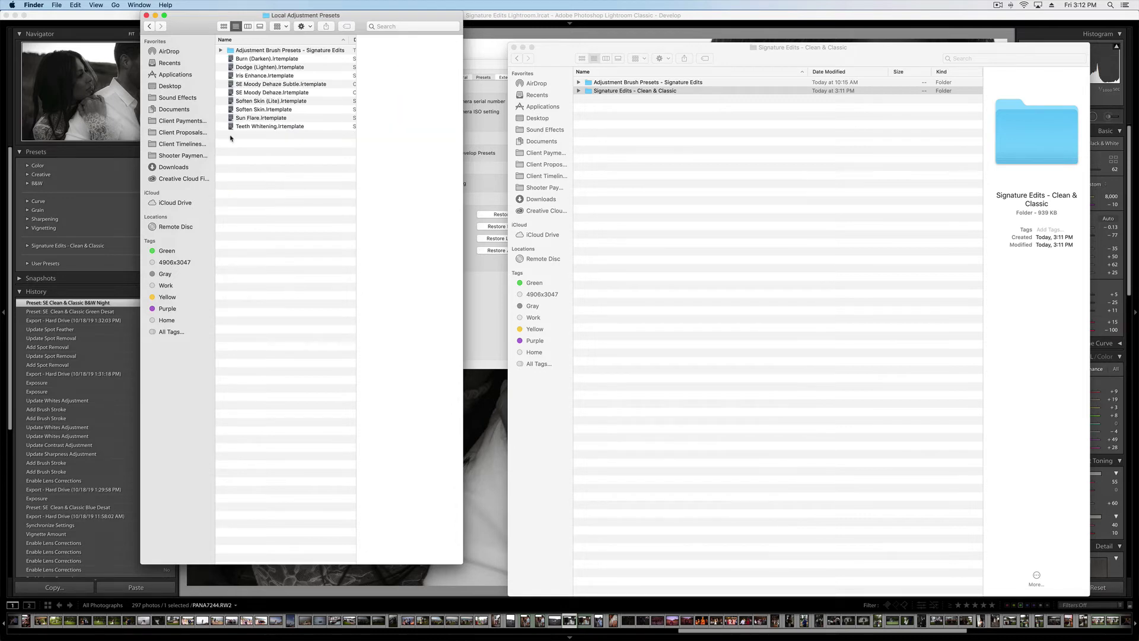
Move Adjustment Brush Presets - Signature Edits into Local Adjustment Presets, then quit Lightroom Classic.
click(644, 114)
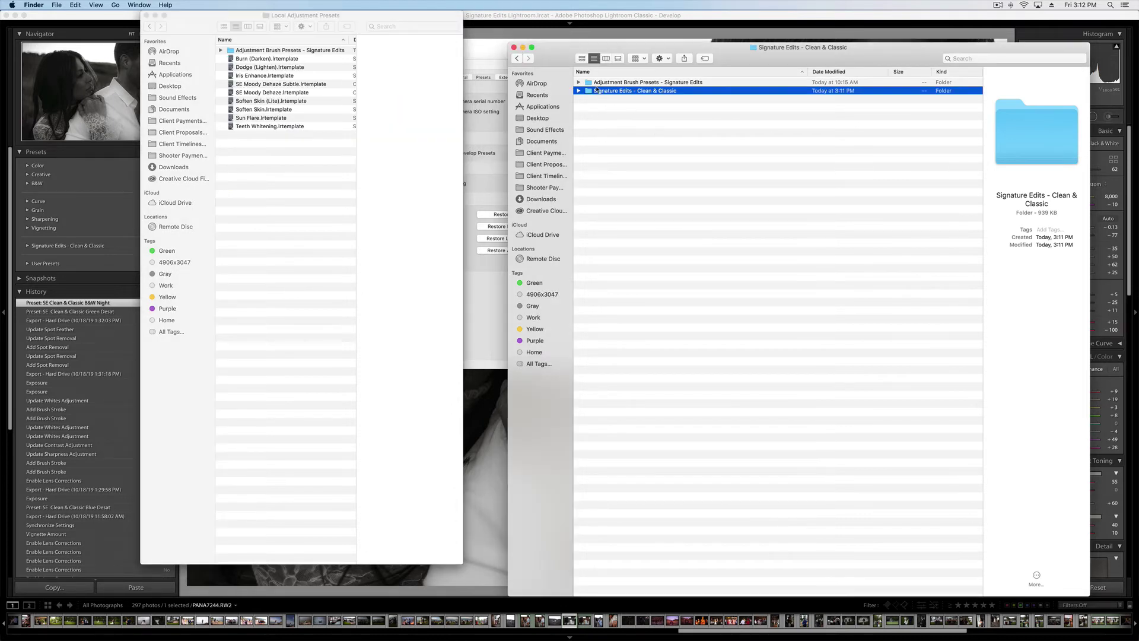
click(594, 84)
mouse_move(588, 85)
mouse_down()
mouse_move(276, 183)
mouse_move(235, 50)
mouse_move(654, 132)
mouse_up()
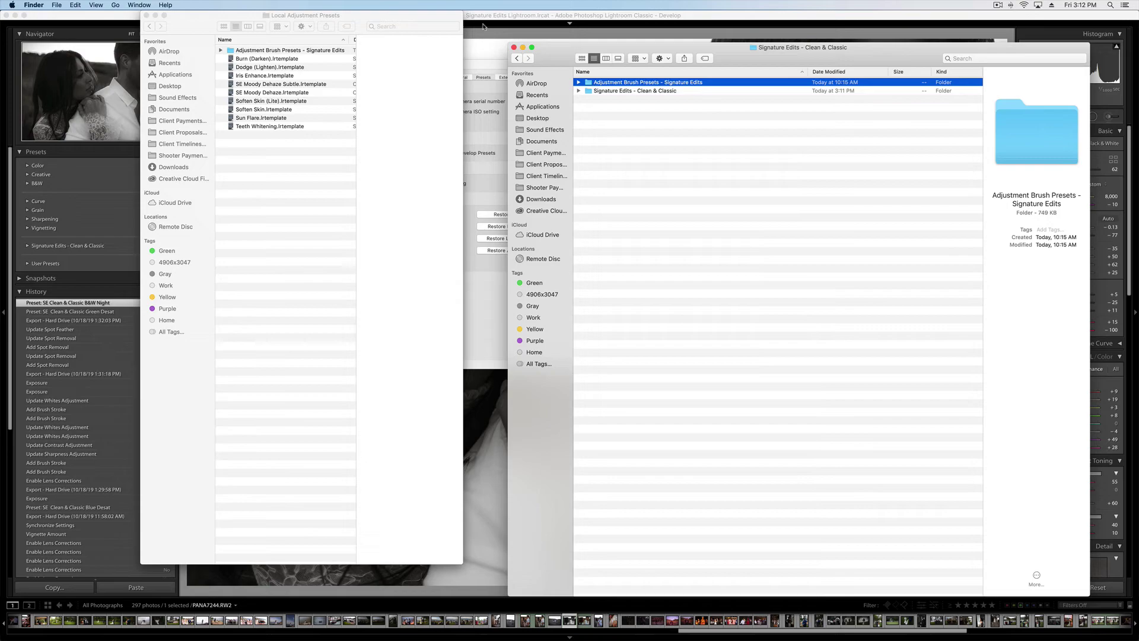
click(501, 18)
key(super+h)
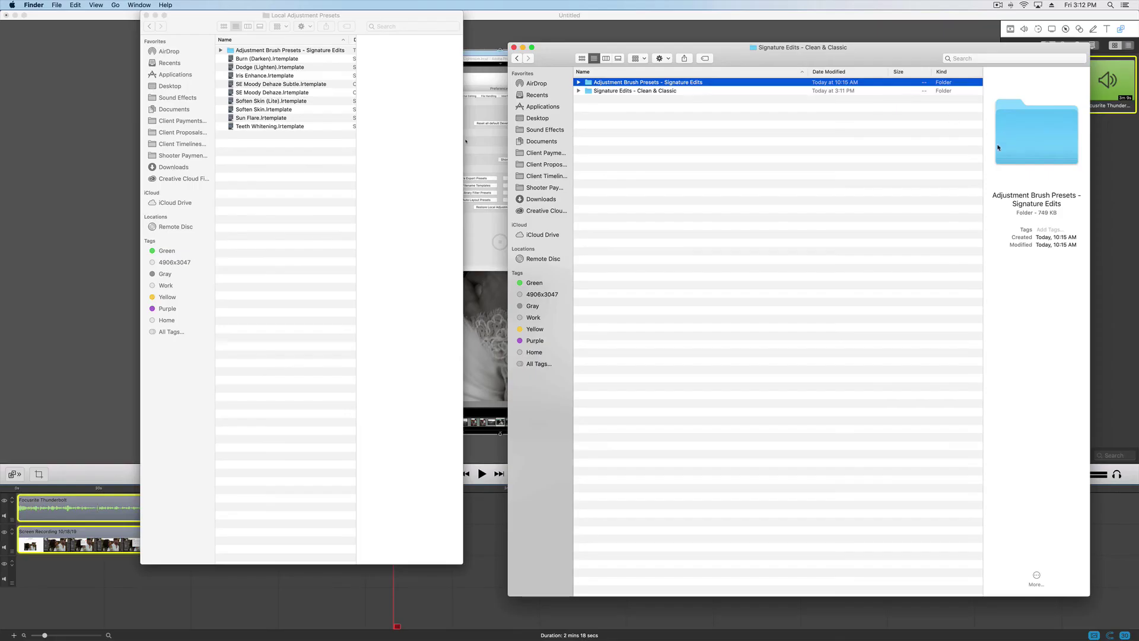
Relaunch Lightroom, try B&W and Green Desat, then apply SE Clean & Classic Green Warm.
click(10, 295)
click(112, 325)
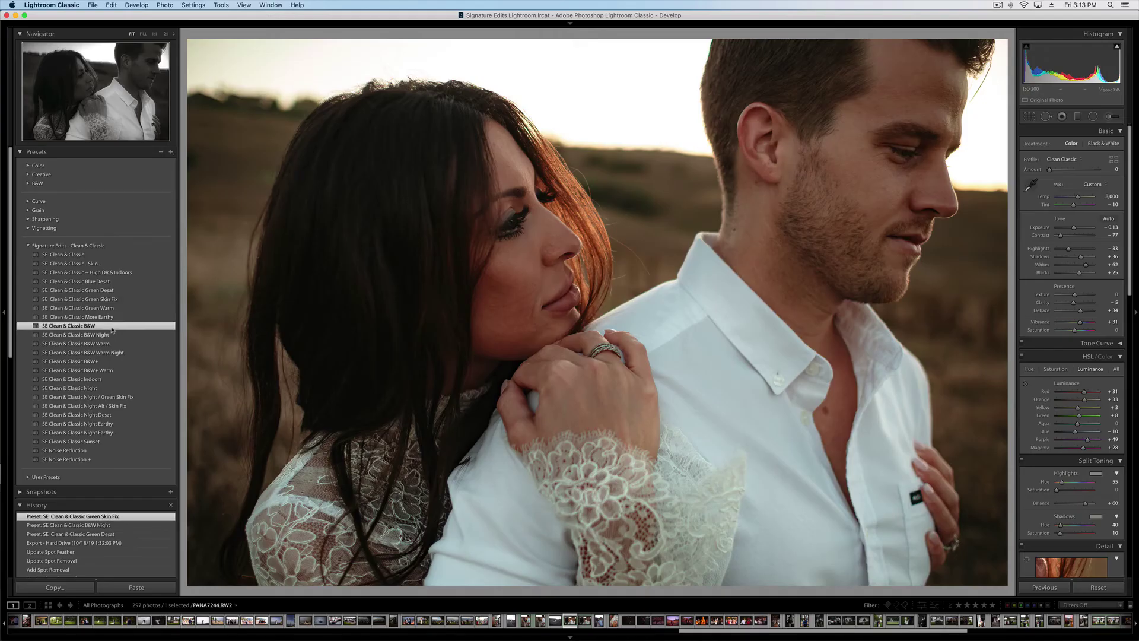
click(111, 291)
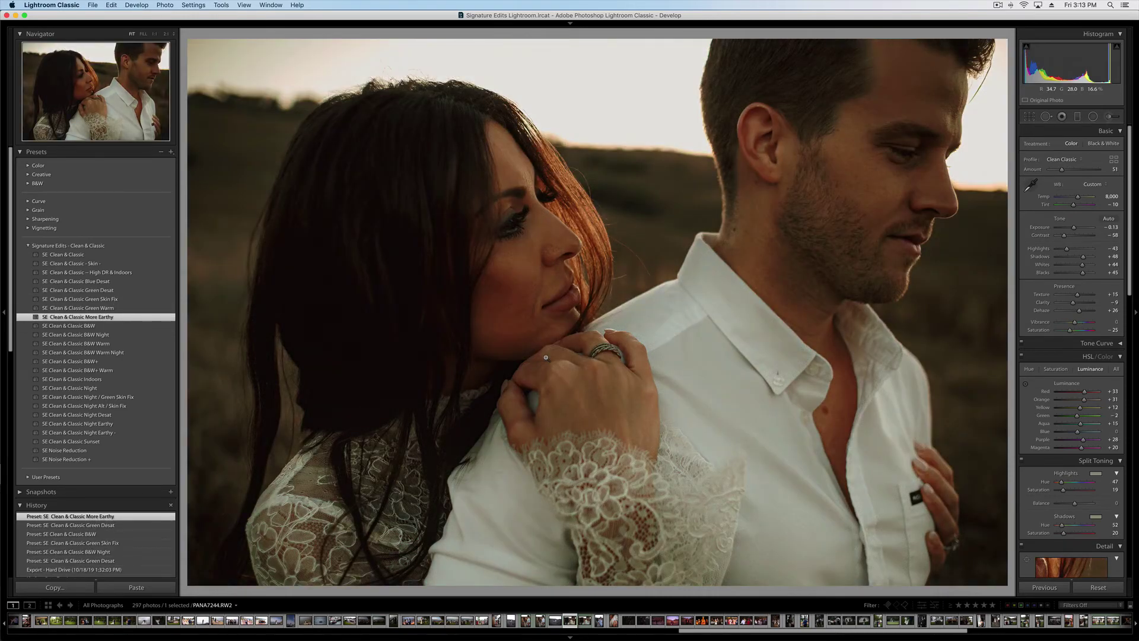
click(127, 309)
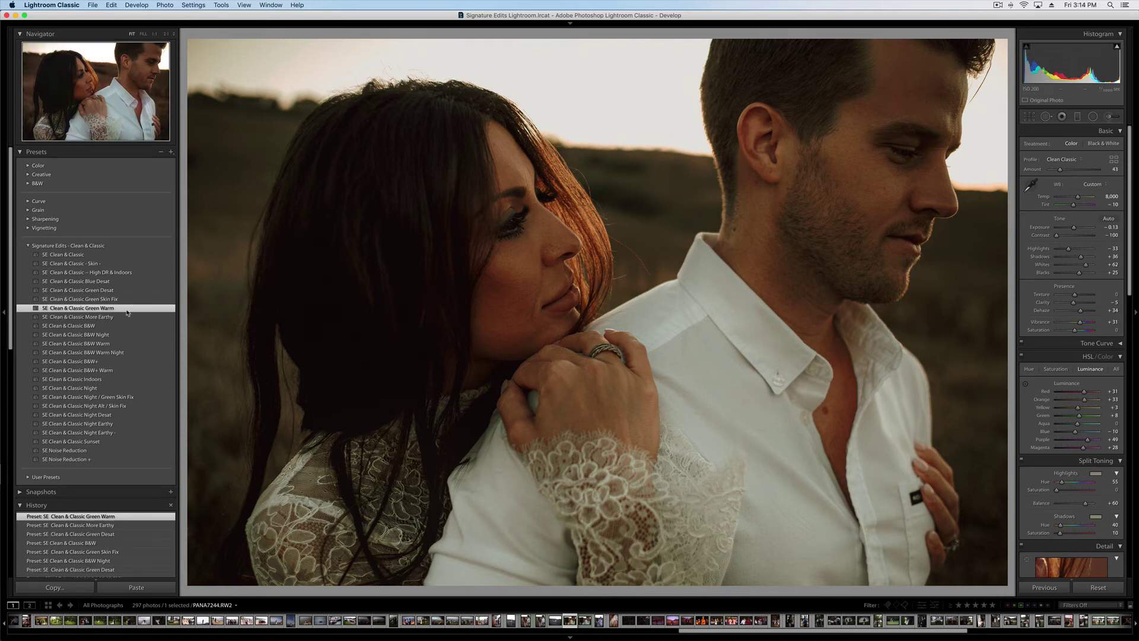